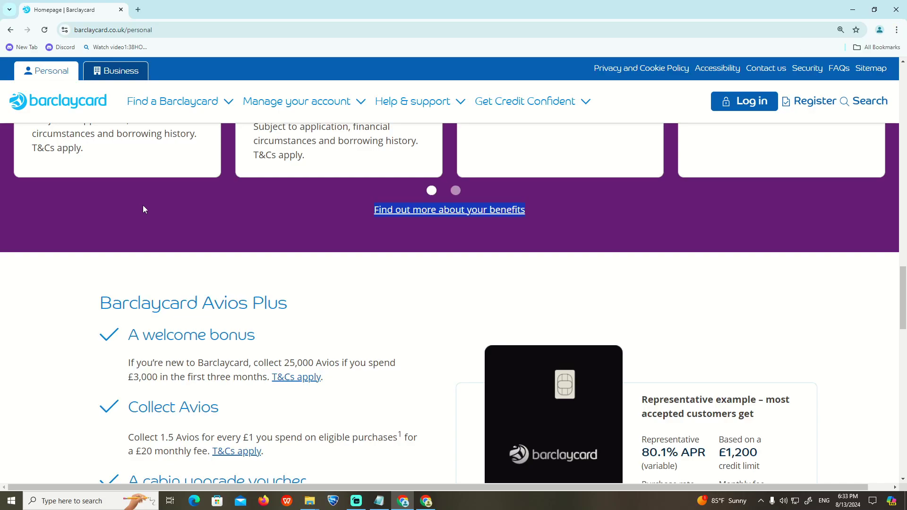
Bring the debit card note in front of the Barclaycard site and select 'PIN and some photo ID'.
double_click(165, 222)
scroll(167, 230, "down", 3)
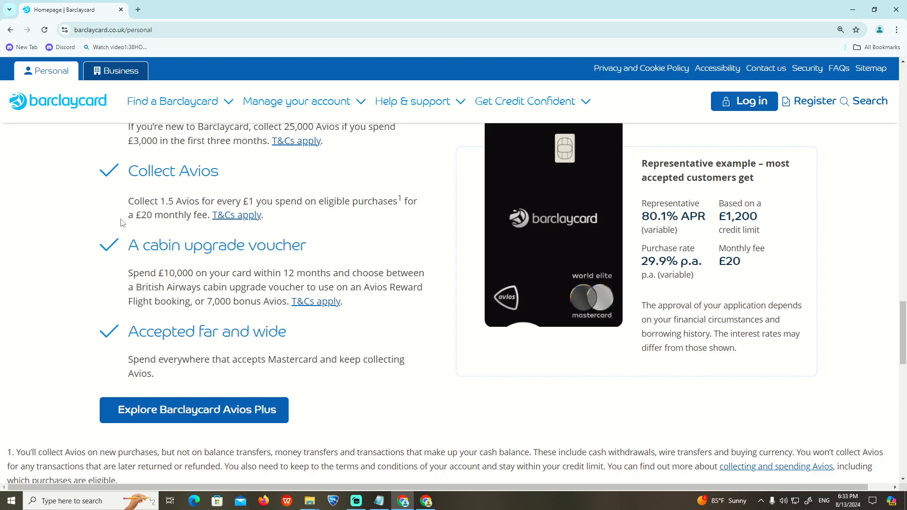
scroll(580, 261, "up", 1)
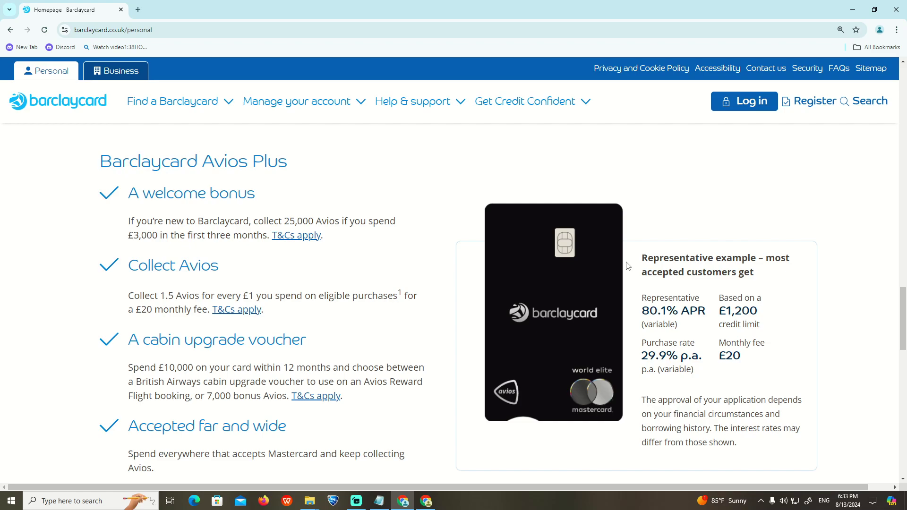
scroll(626, 266, "up", 5)
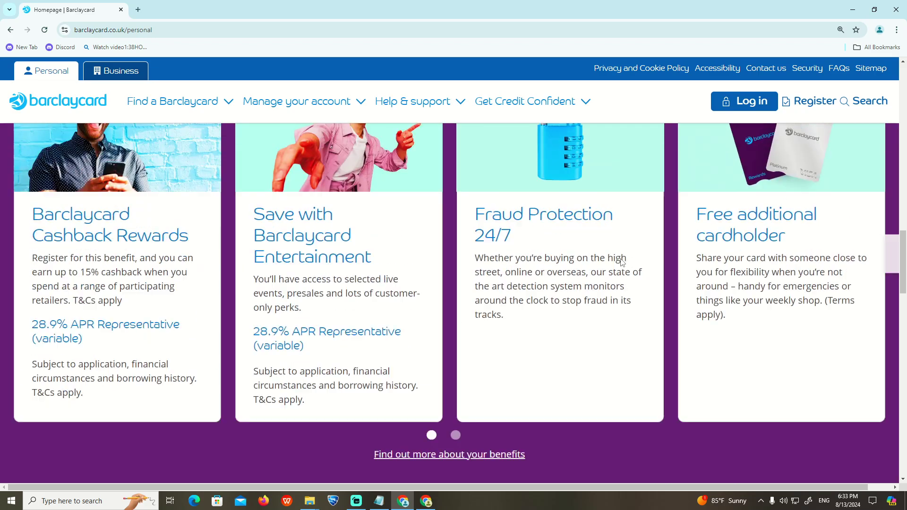
scroll(626, 265, "up", 5)
scroll(617, 252, "up", 5)
scroll(560, 346, "up", 1)
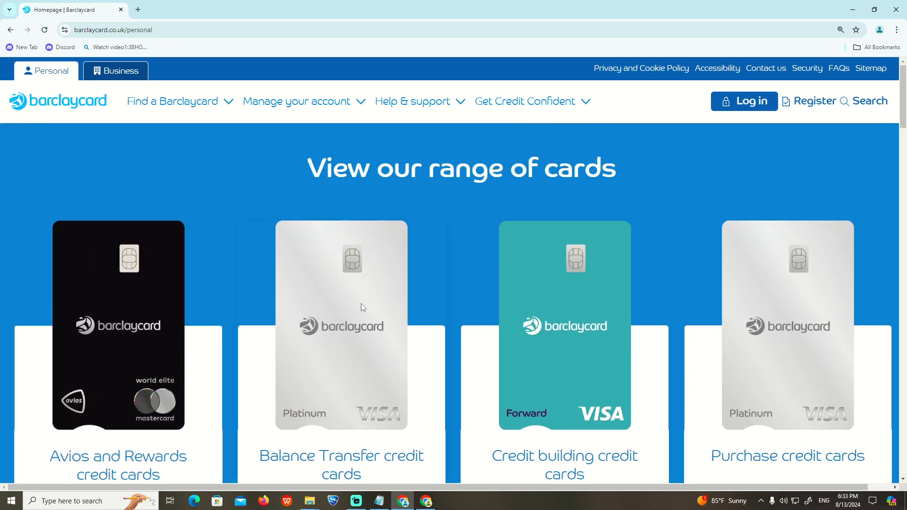
scroll(425, 296, "down", 1)
scroll(426, 296, "up", 1)
left_click(379, 501)
left_click_drag(113, 272, 470, 276)
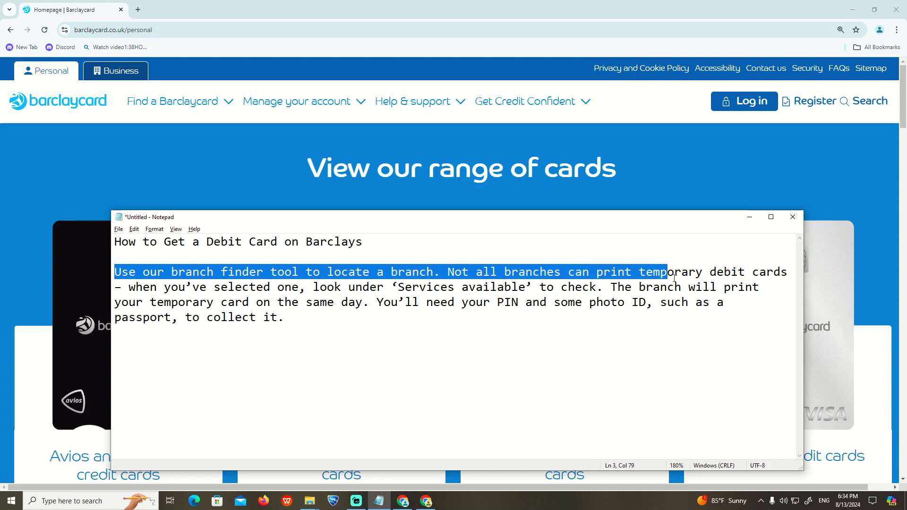
left_click_drag(469, 277, 786, 274)
left_click(281, 290)
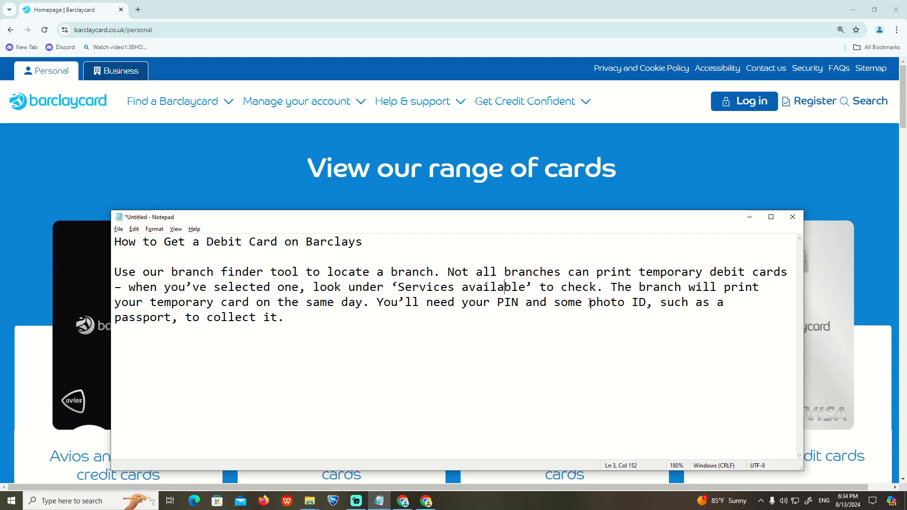
left_click_drag(641, 302, 493, 303)
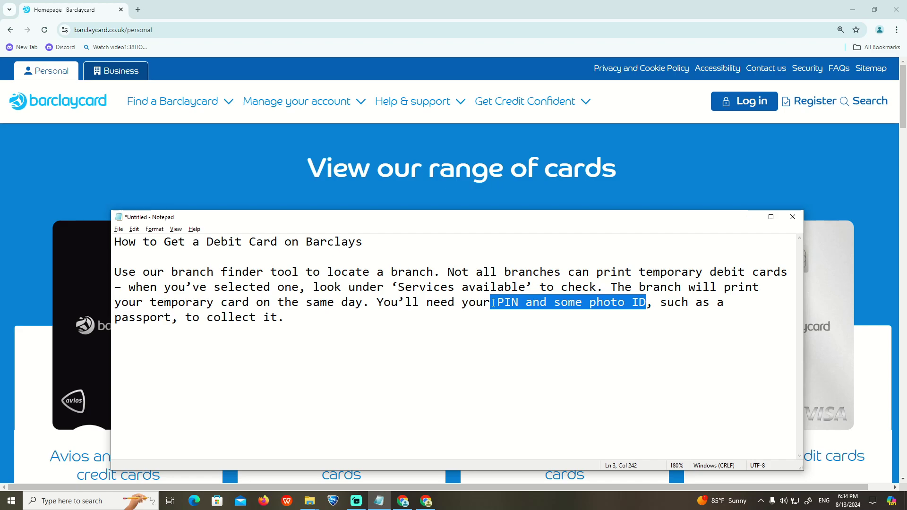
type("Some In")
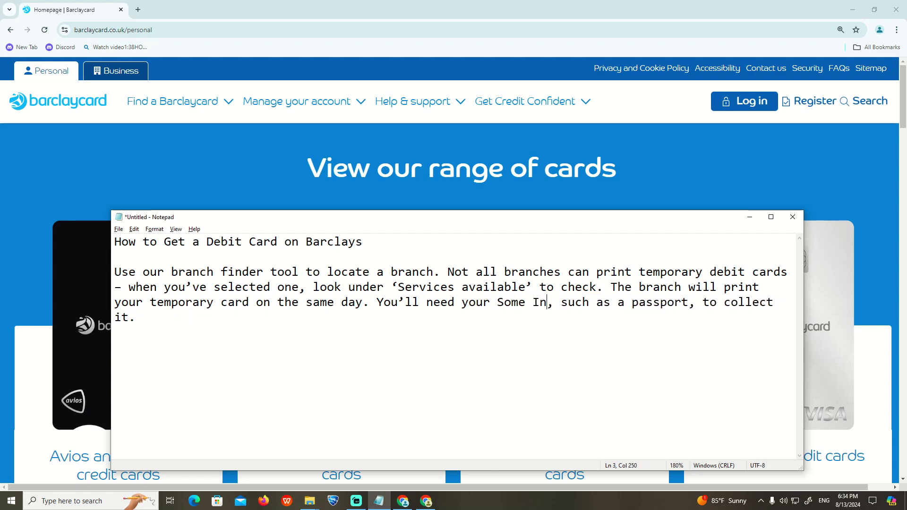
type("formation")
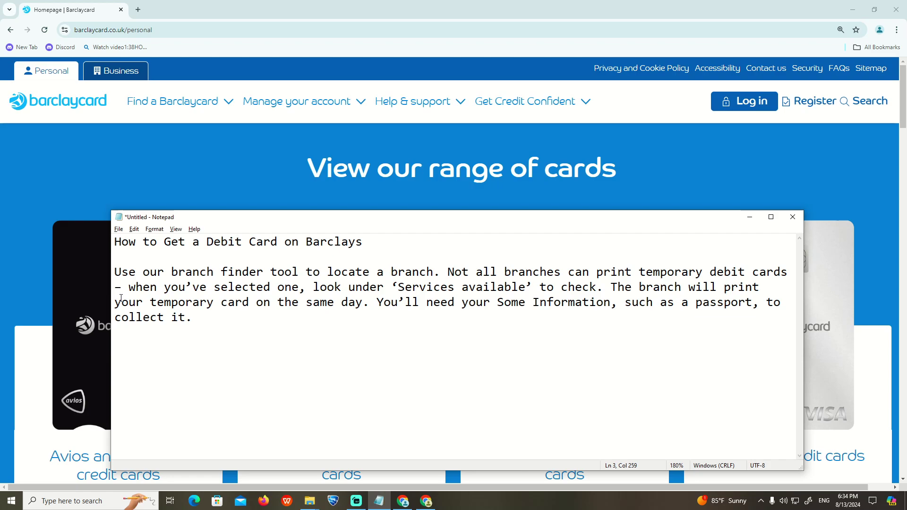
Select portions of the note's steps paragraph around the reworded 'Some Information' phrase.
left_click_drag(127, 302, 216, 302)
mouse_move(157, 287)
left_mouse_down()
mouse_move(677, 288)
mouse_move(215, 302)
mouse_move(614, 304)
left_mouse_up()
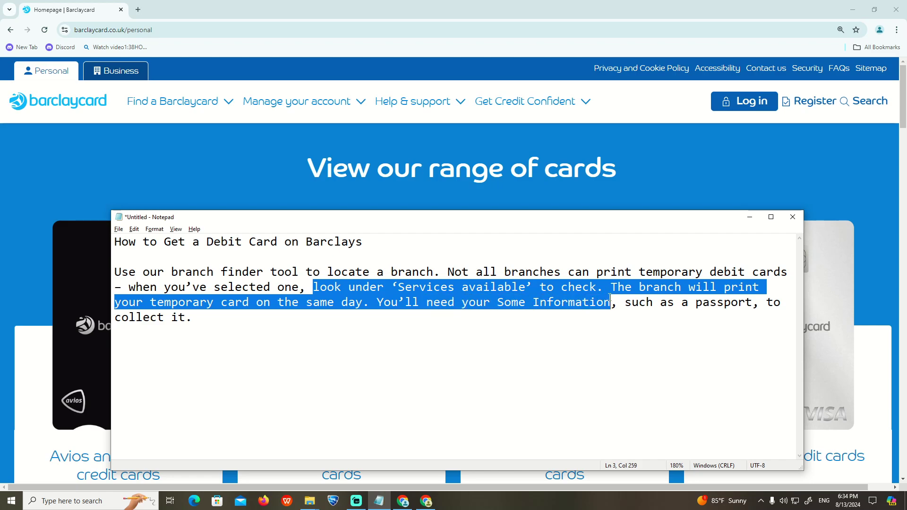
left_click(630, 302)
left_click_drag(618, 303, 756, 305)
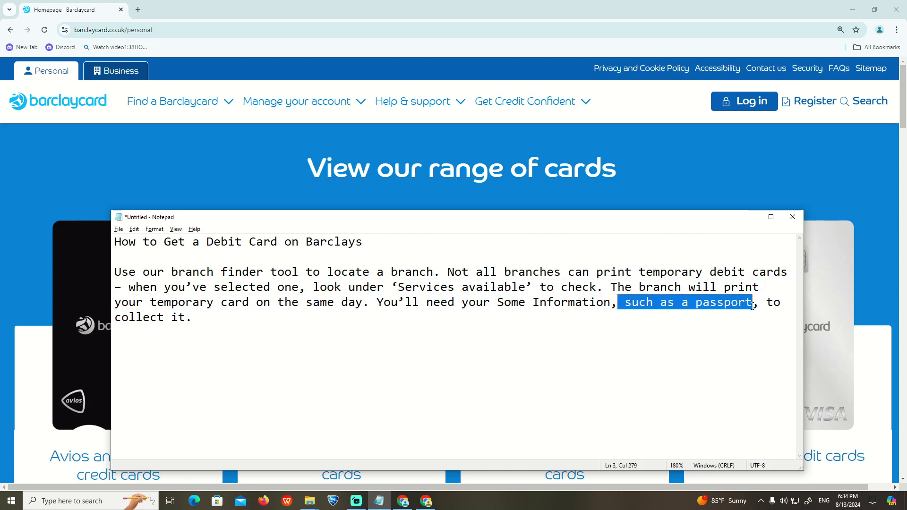
left_click(198, 312)
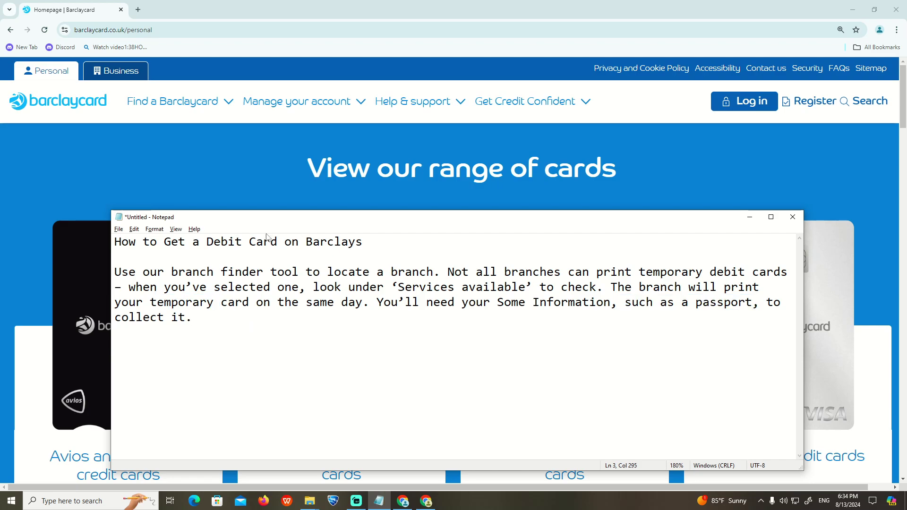
left_click(447, 241)
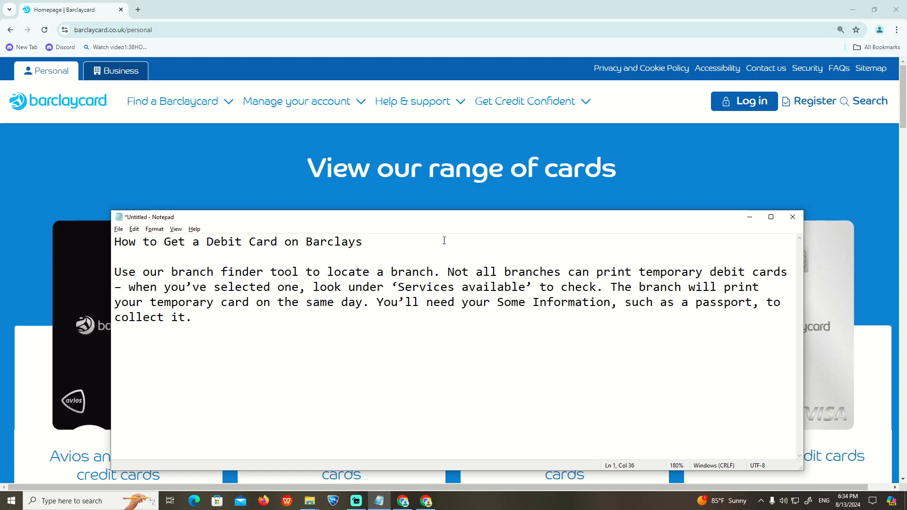